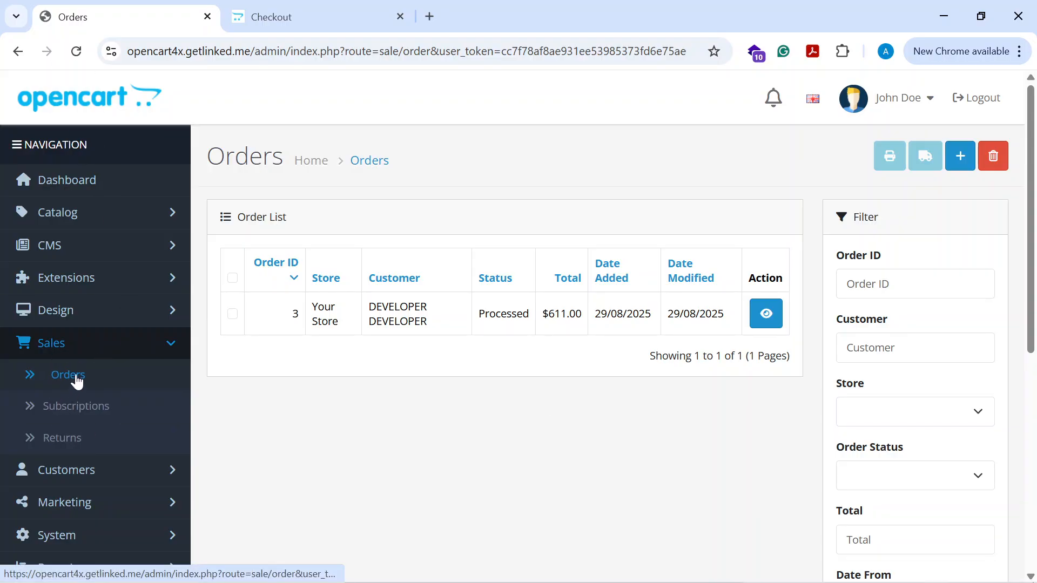
- Open the details of order 3 from the Sales orders list
click(50, 381)
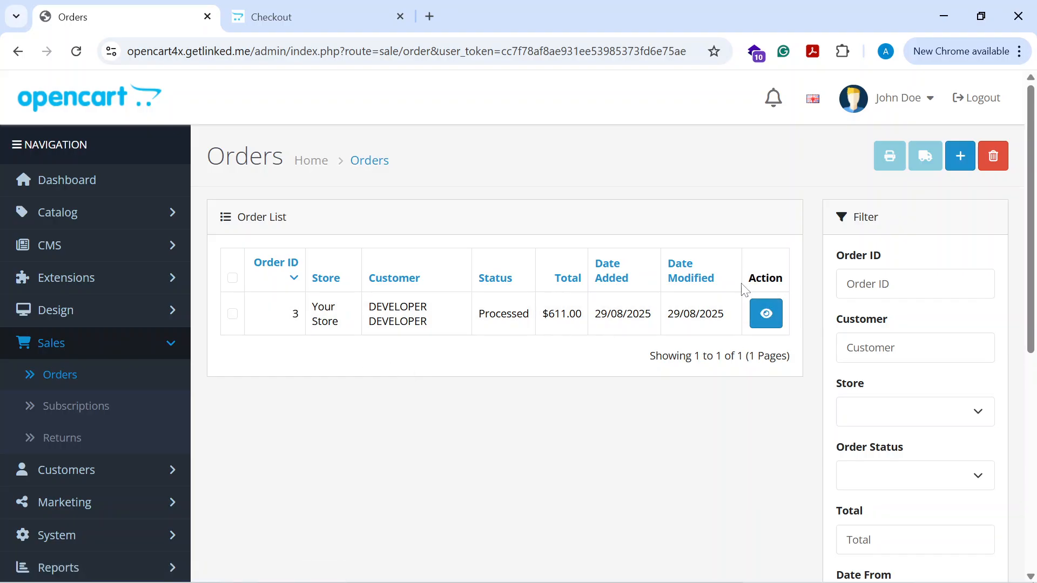
click(765, 316)
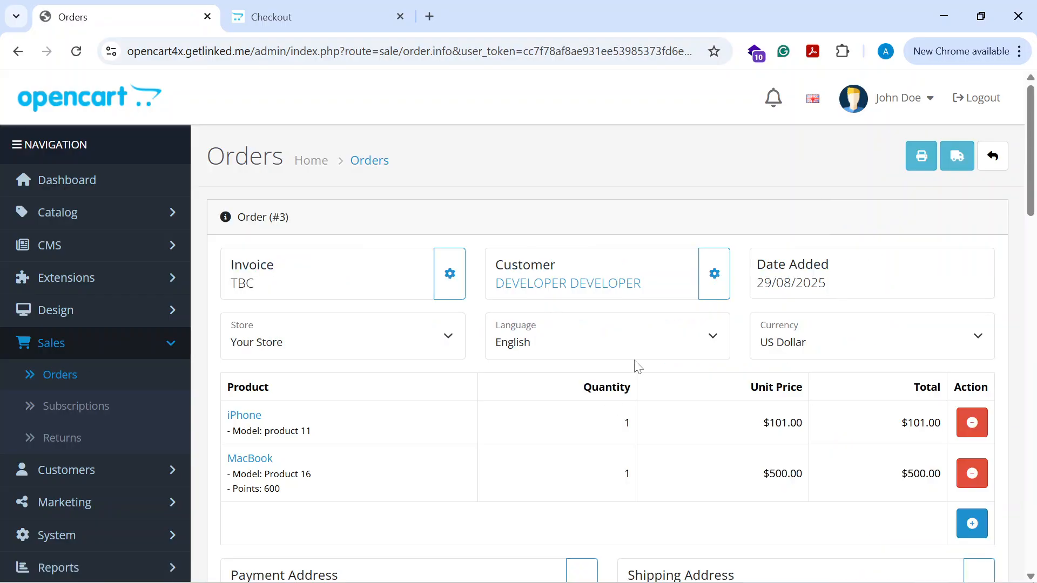
- Scroll through the order details and its status history to examine past entries
scroll(636, 367, down, 3)
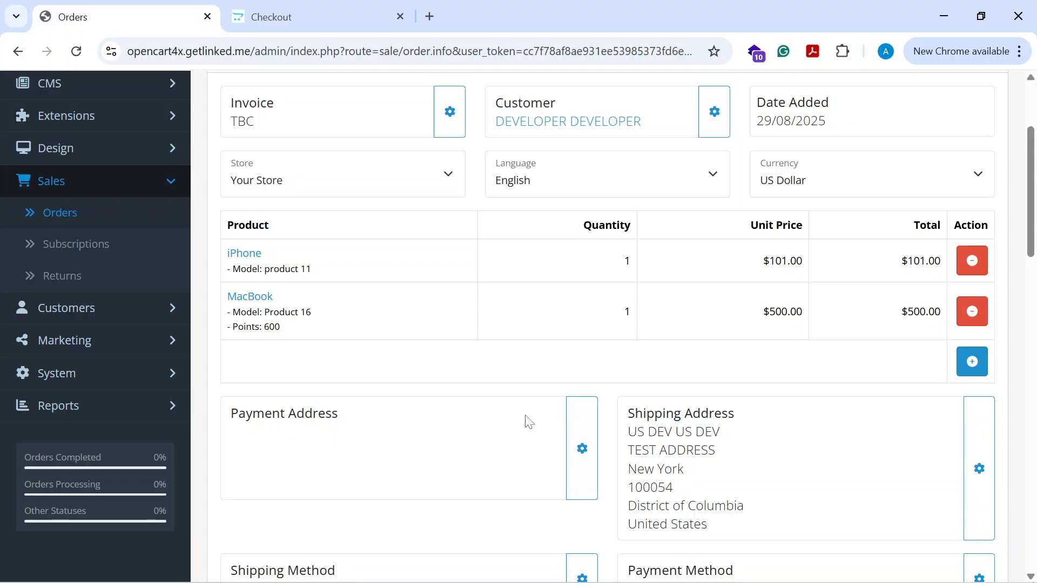
scroll(614, 398, down, 6)
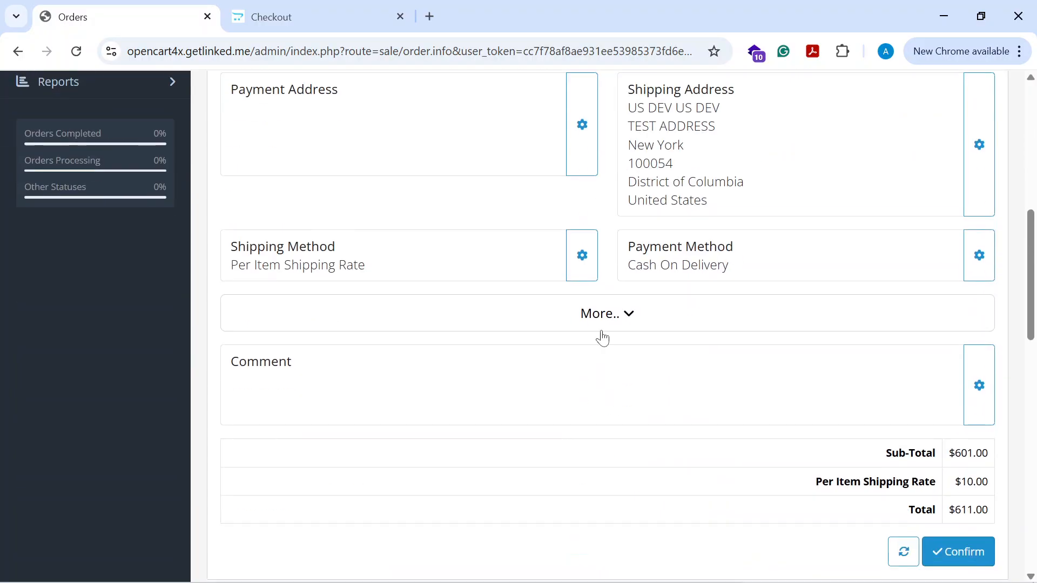
scroll(598, 340, down, 4)
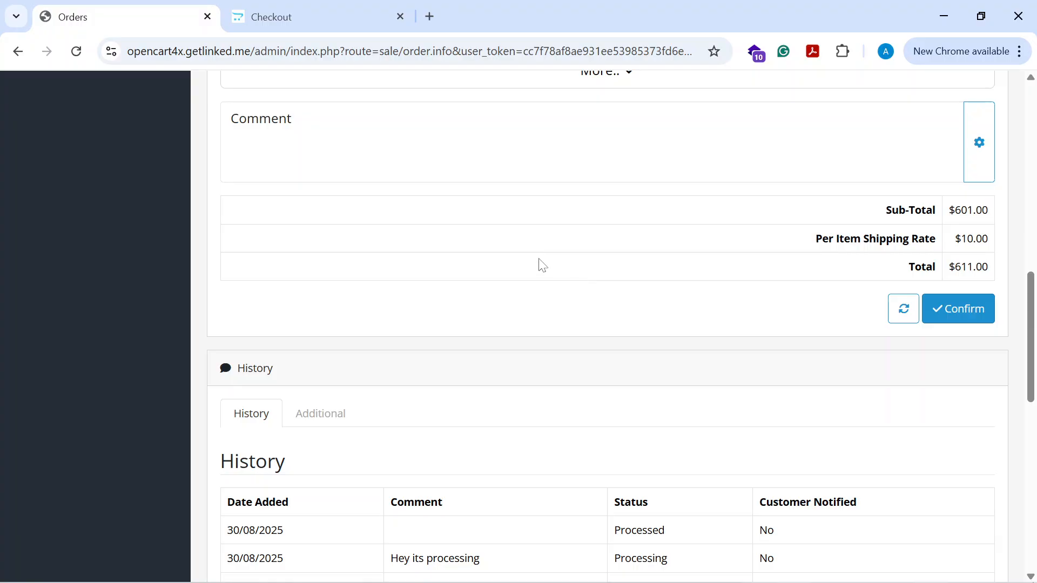
scroll(506, 284, down, 4)
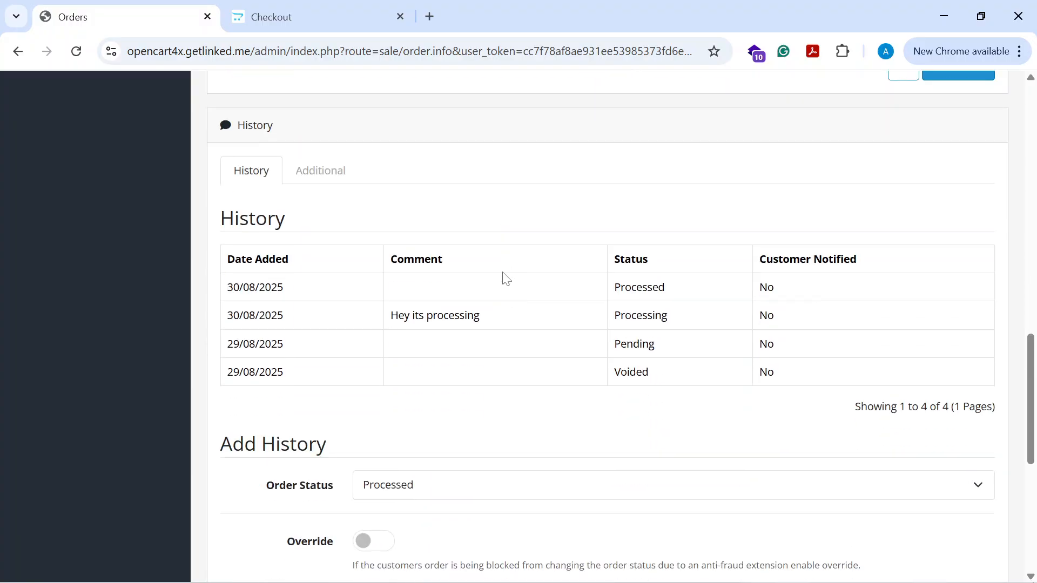
scroll(505, 270, down, 2)
scroll(470, 257, up, 1)
scroll(292, 202, down, 3)
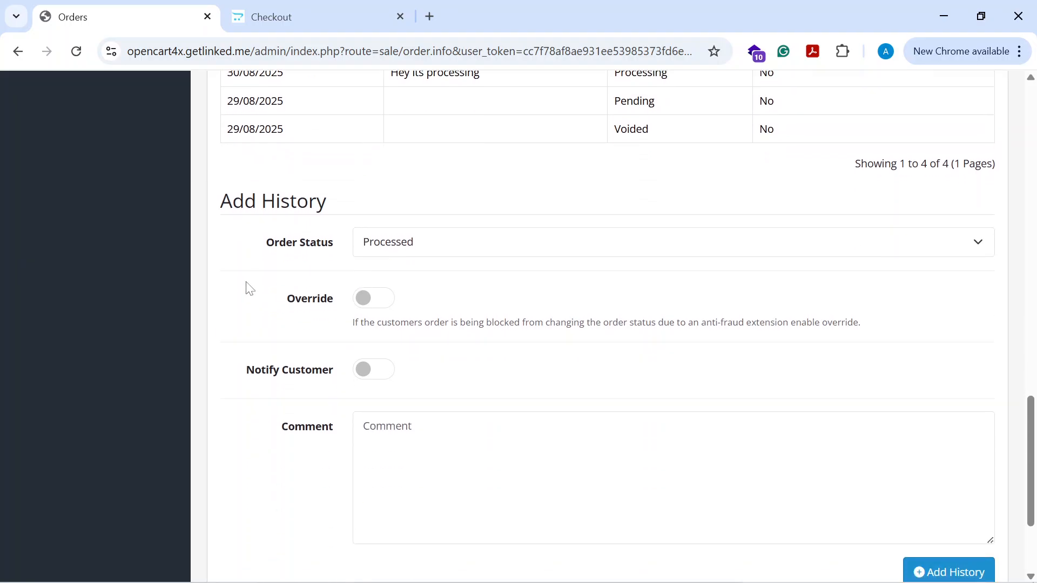
scroll(300, 238, up, 3)
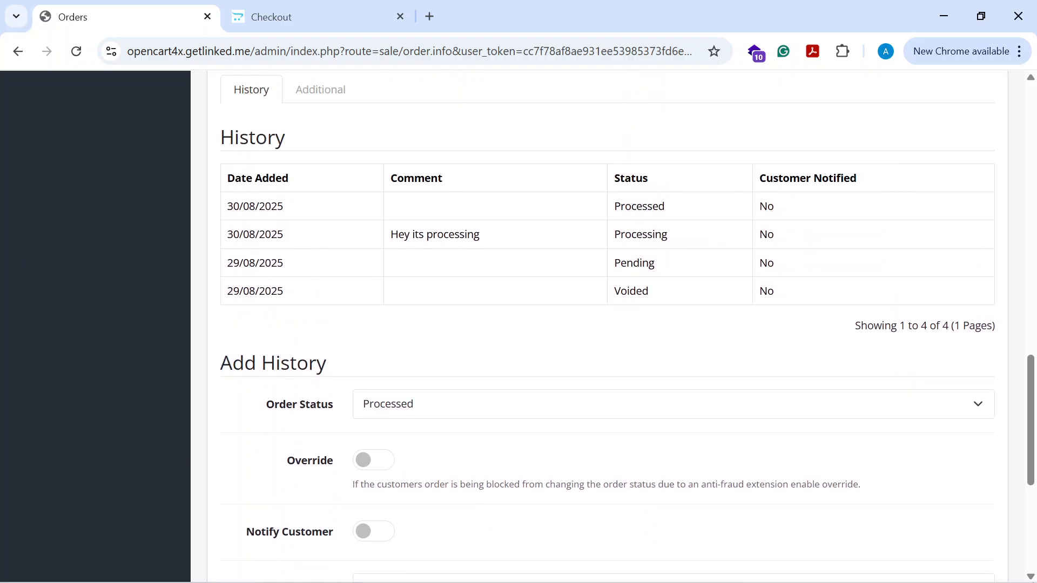
double_click(224, 139)
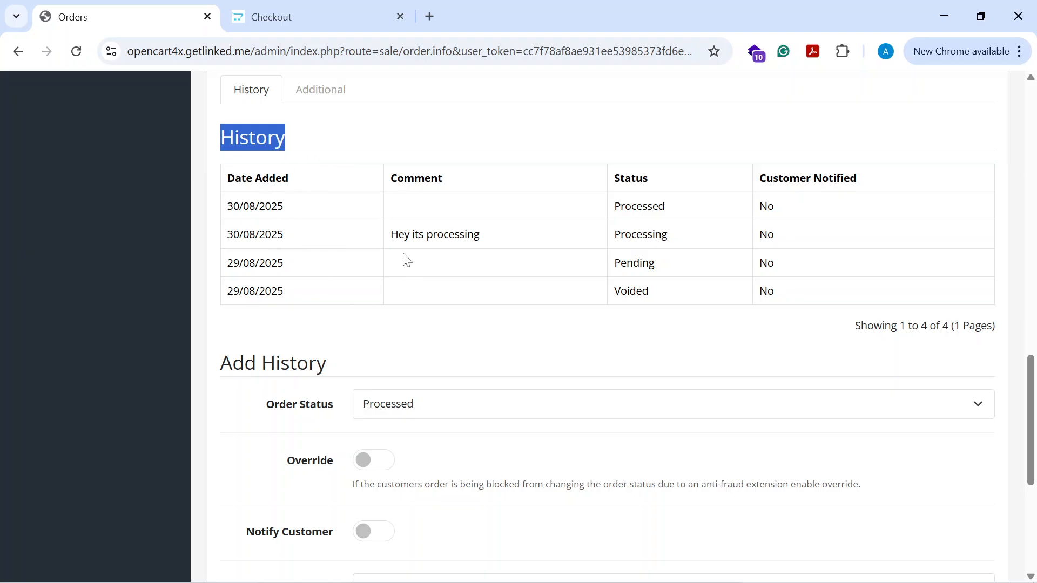
scroll(435, 272, down, 3)
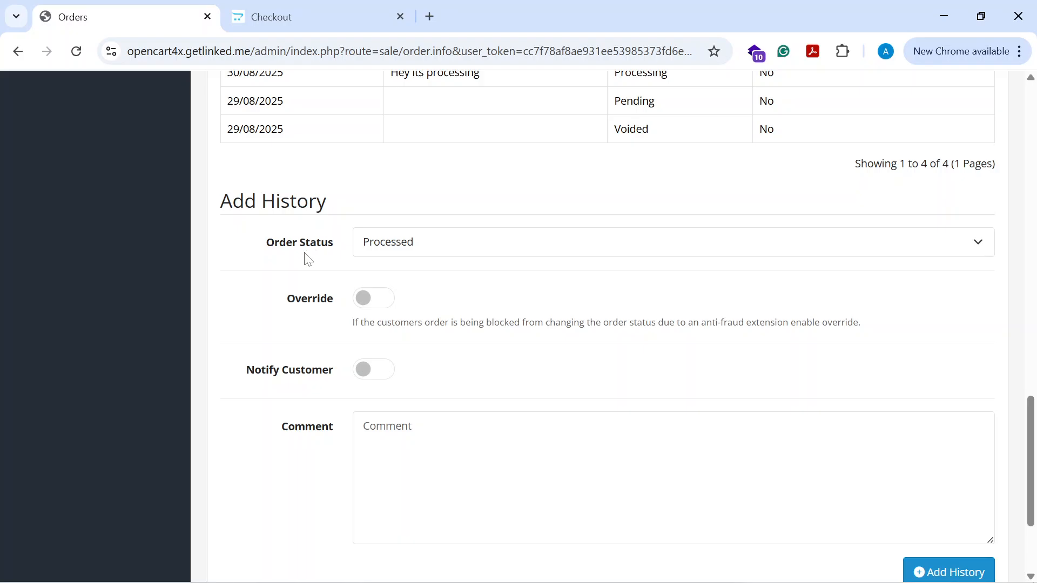
scroll(314, 254, up, 3)
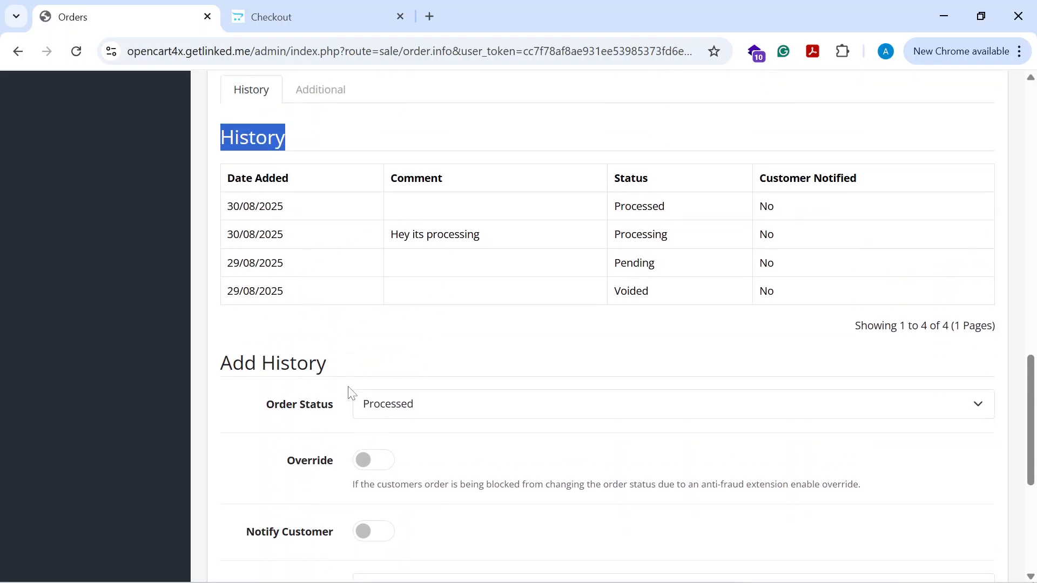
scroll(347, 394, down, 1)
scroll(312, 357, down, 2)
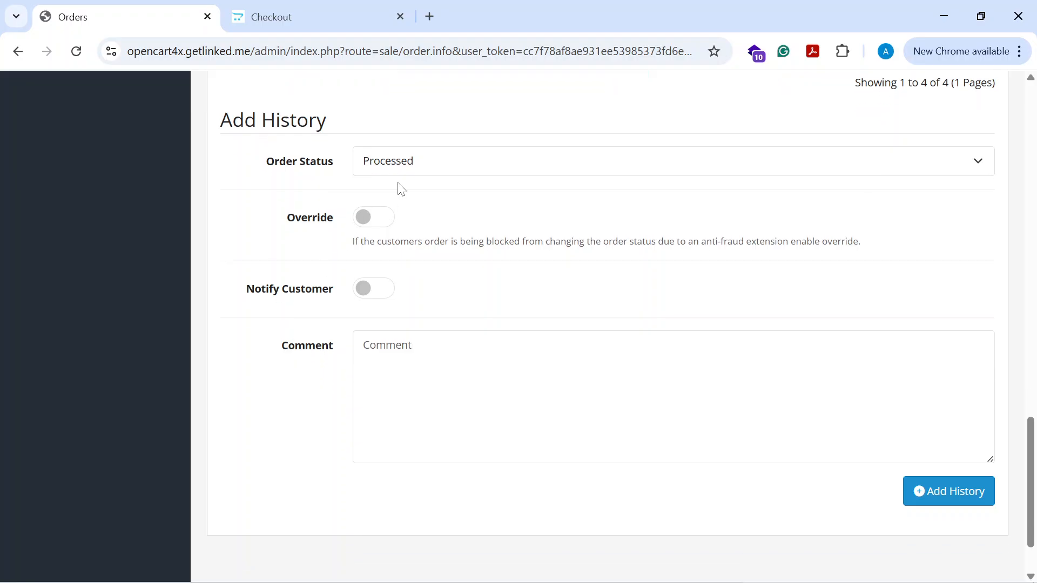
- Set the new history entry's order status to Shipped and enable Override
click(409, 167)
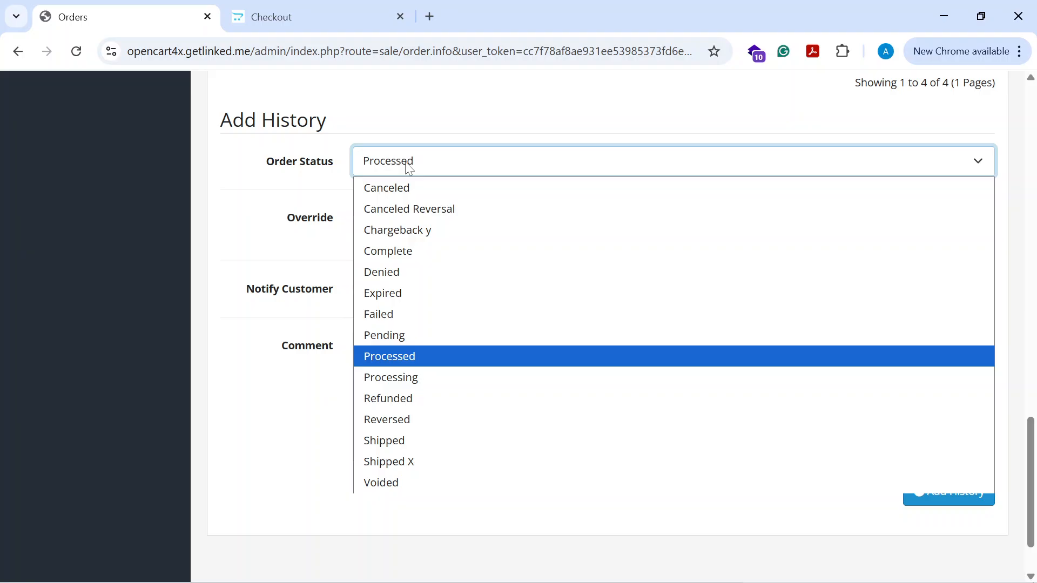
click(422, 446)
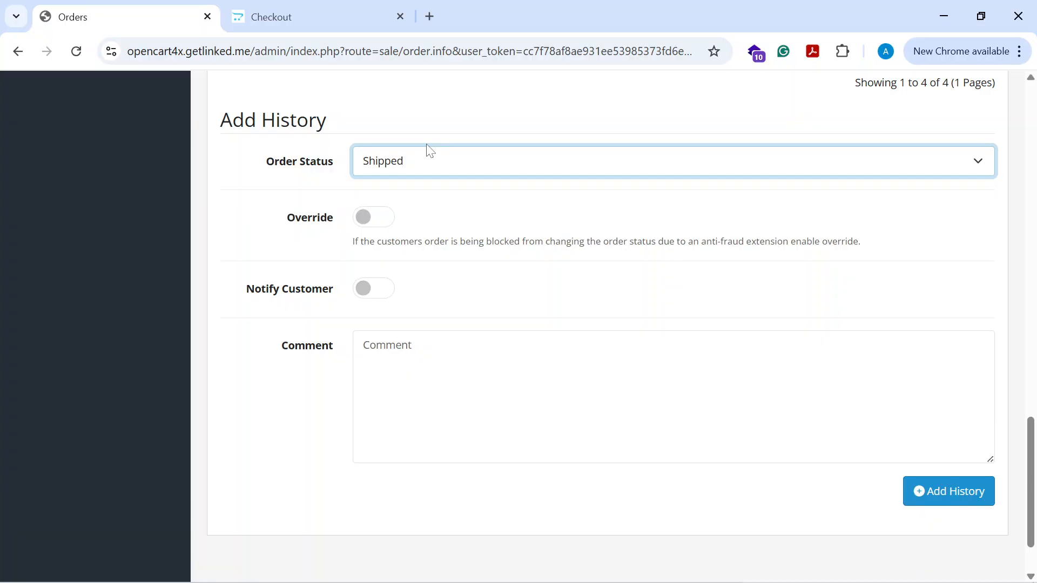
scroll(282, 257, up, 1)
click(376, 300)
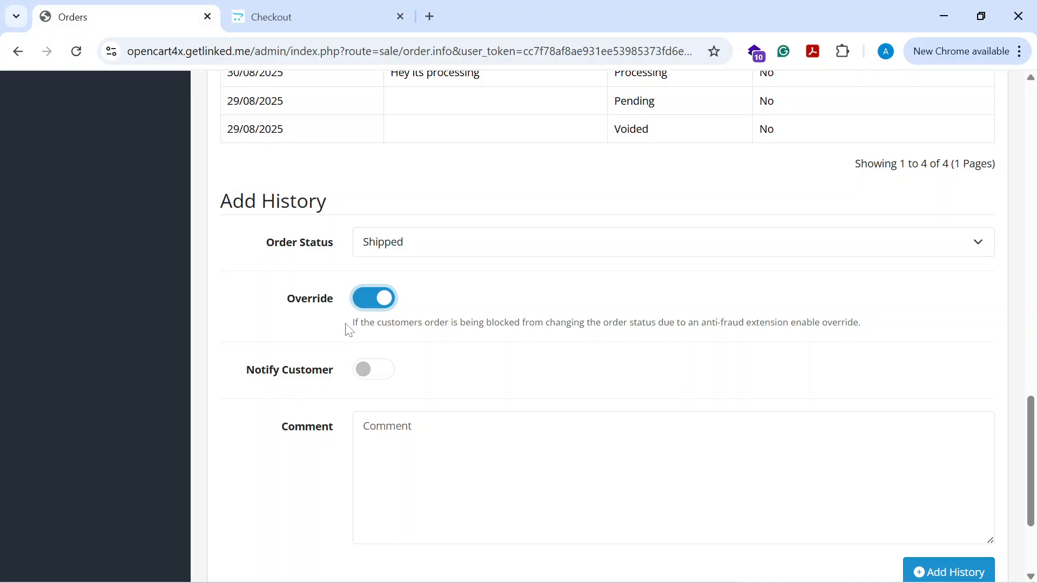
- Read the Override option's description text
drag(351, 323, 873, 334)
click(381, 327)
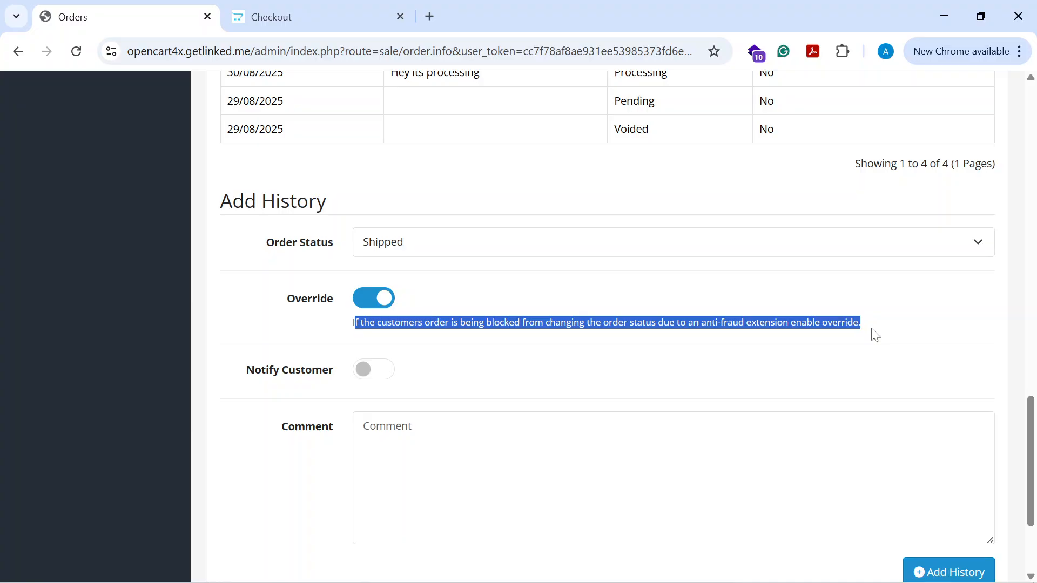
click(873, 334)
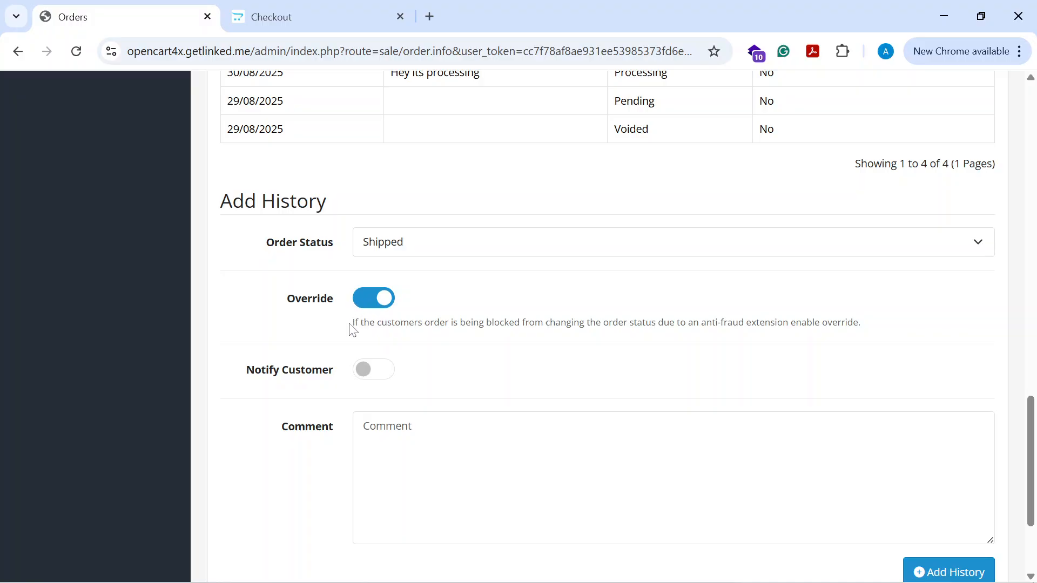
drag(353, 330, 577, 338)
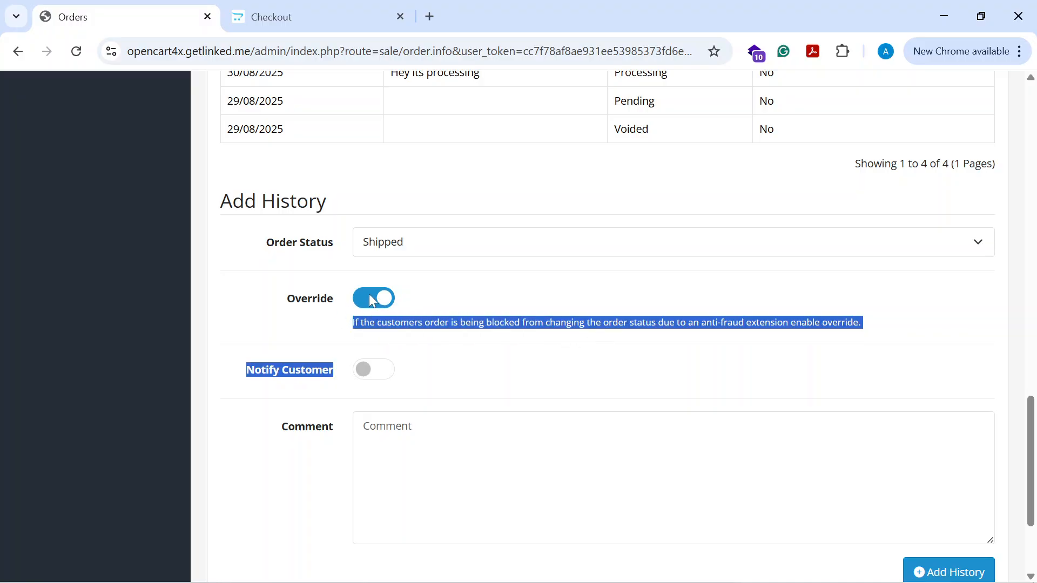
click(489, 319)
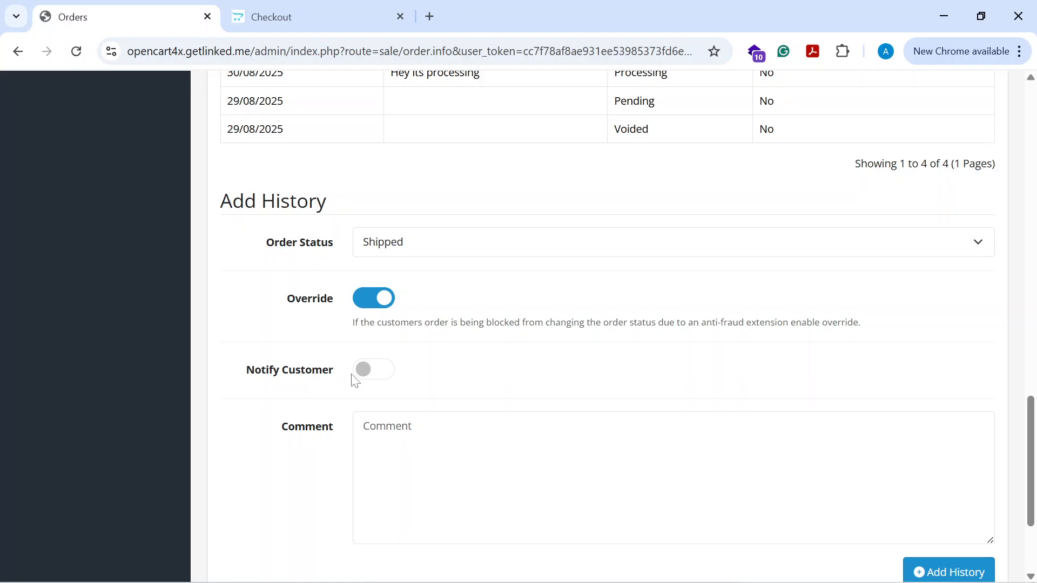
- Enable Notify Customer for the new history entry
click(385, 368)
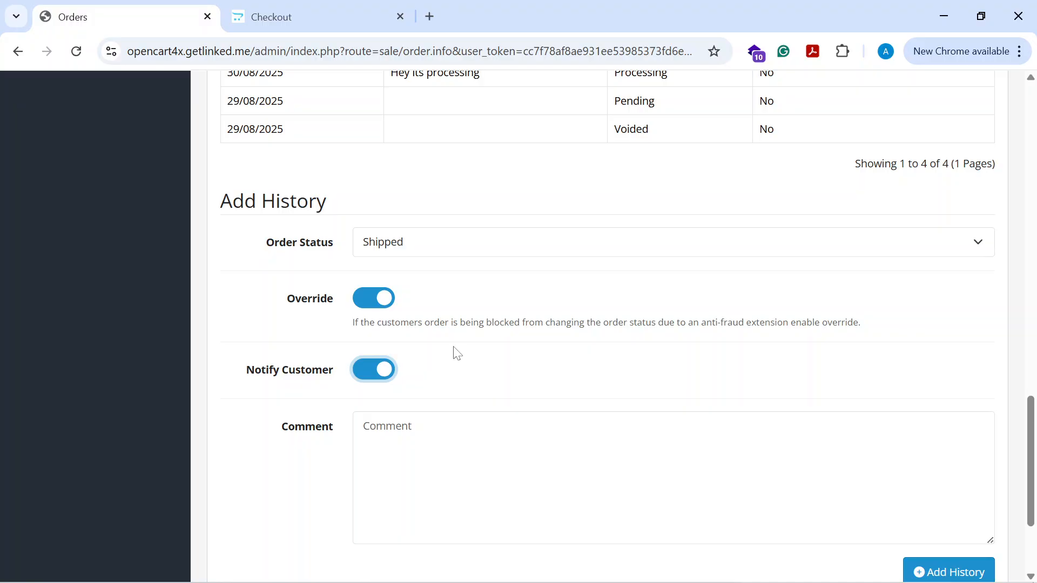
scroll(456, 294, down, 2)
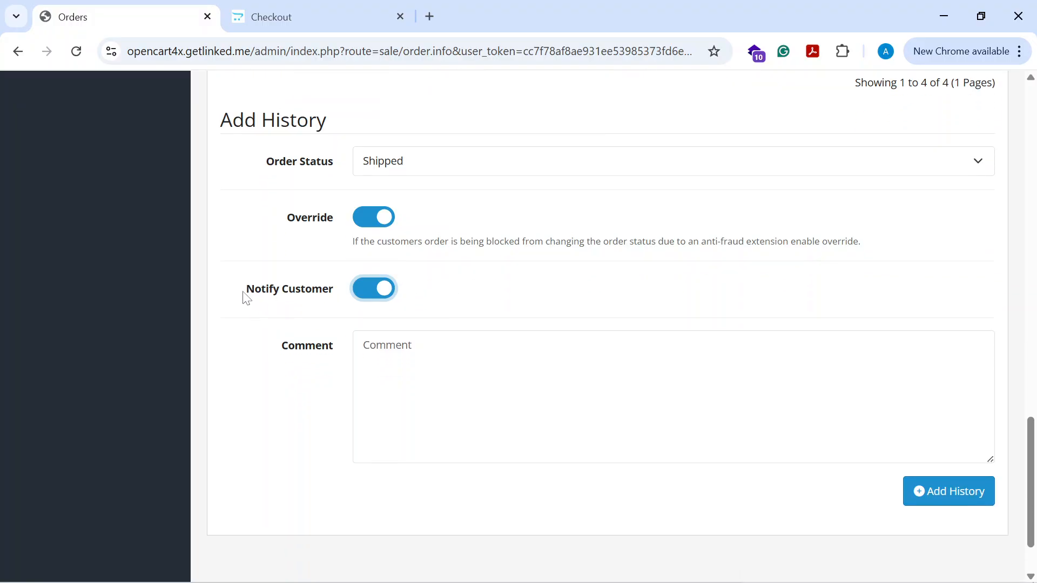
scroll(302, 309, up, 2)
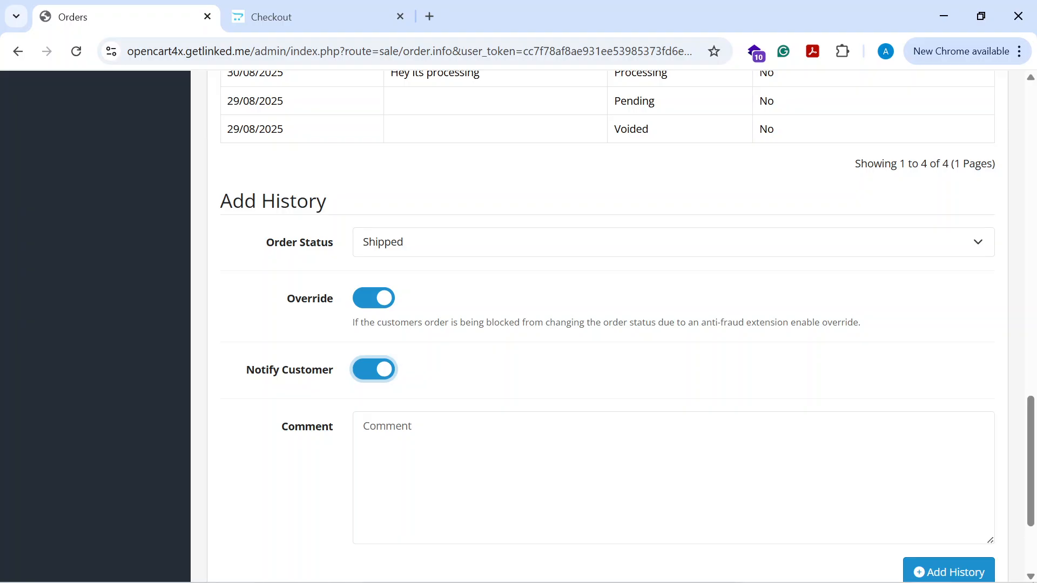
key(Tab)
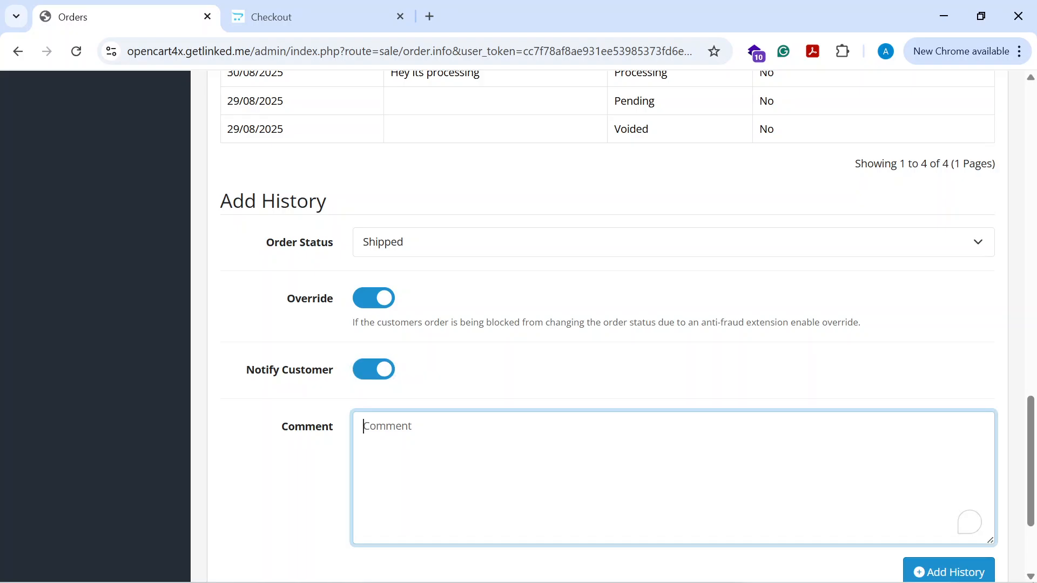
scroll(448, 335, up, 3)
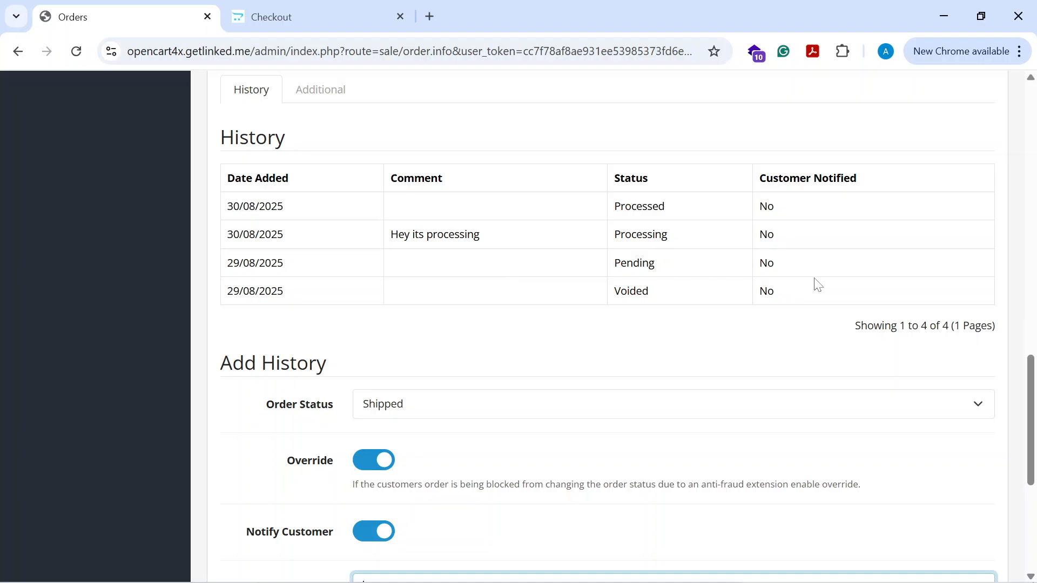
scroll(648, 241, down, 1)
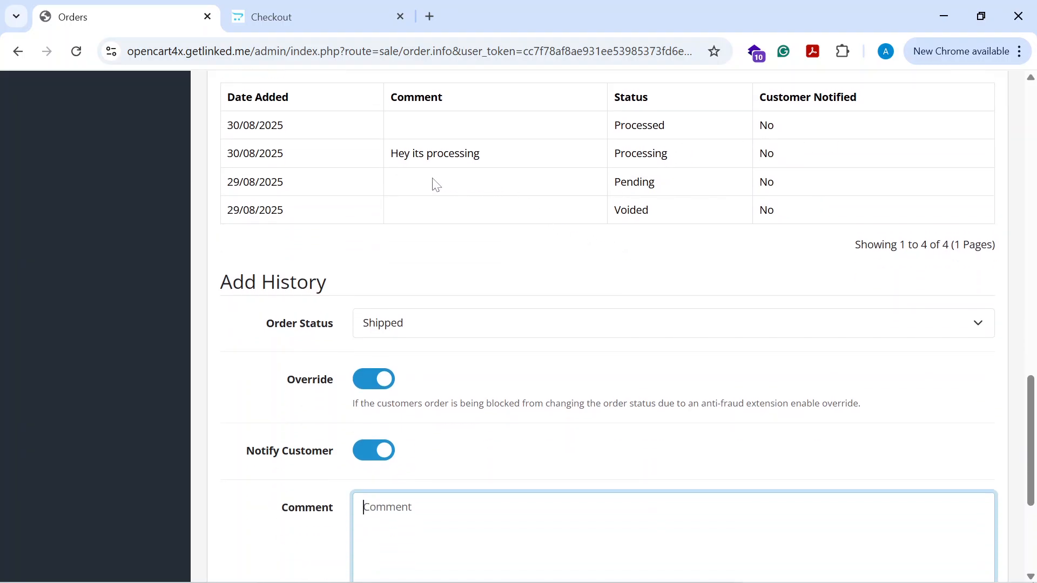
scroll(518, 180, down, 2)
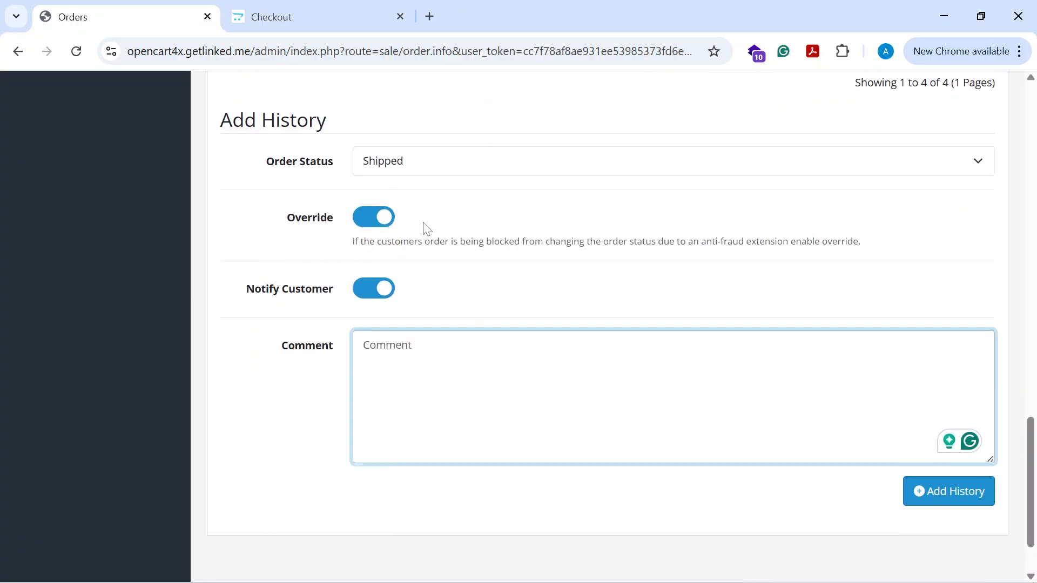
click(401, 165)
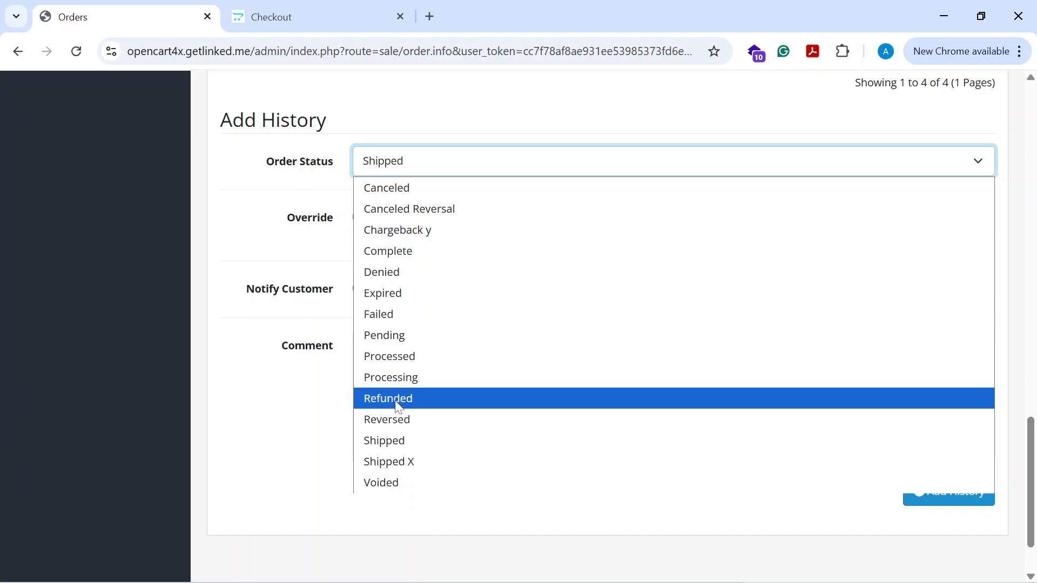
click(420, 407)
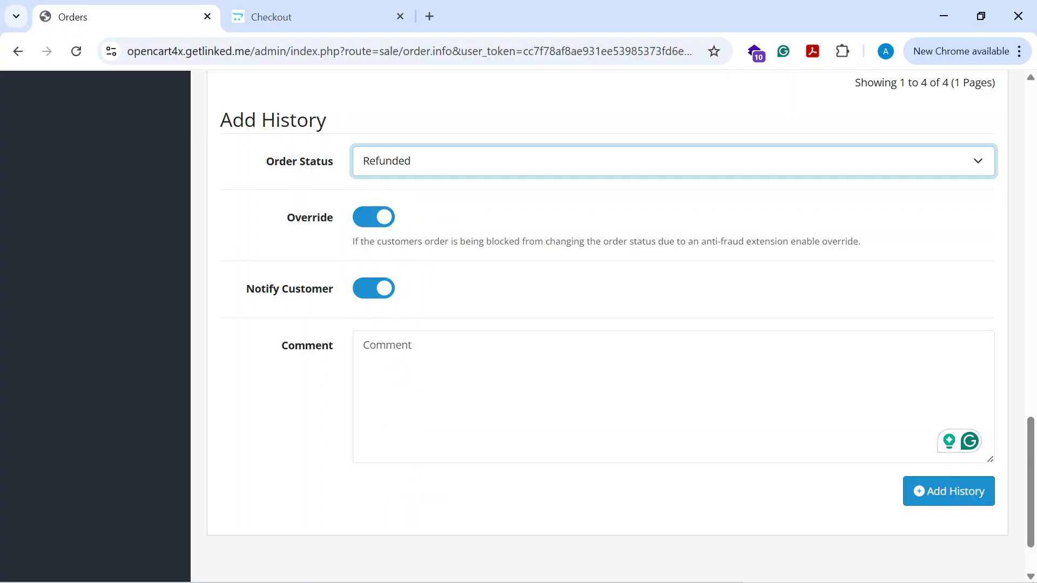
click(419, 397)
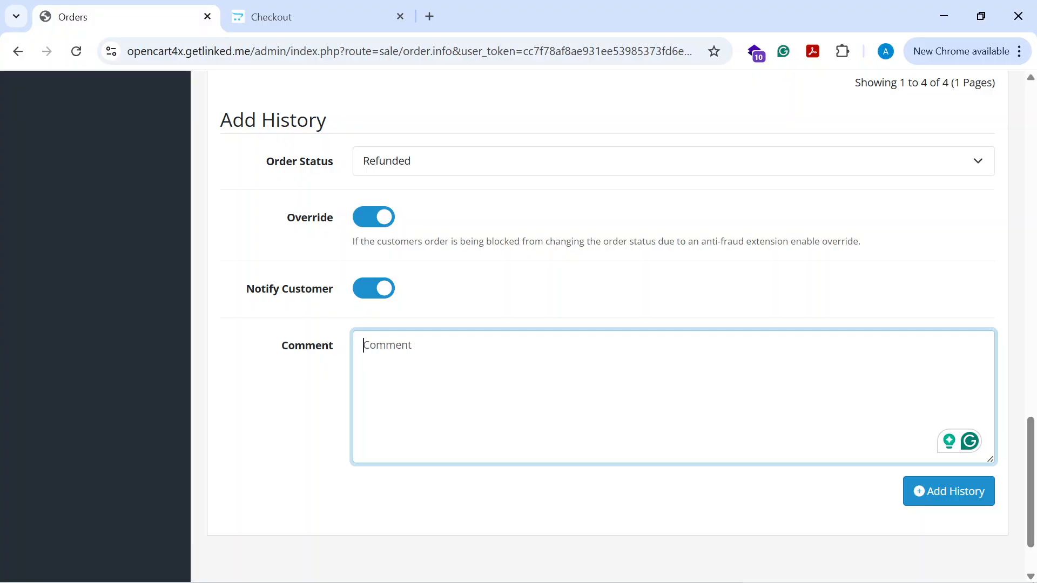
click(424, 162)
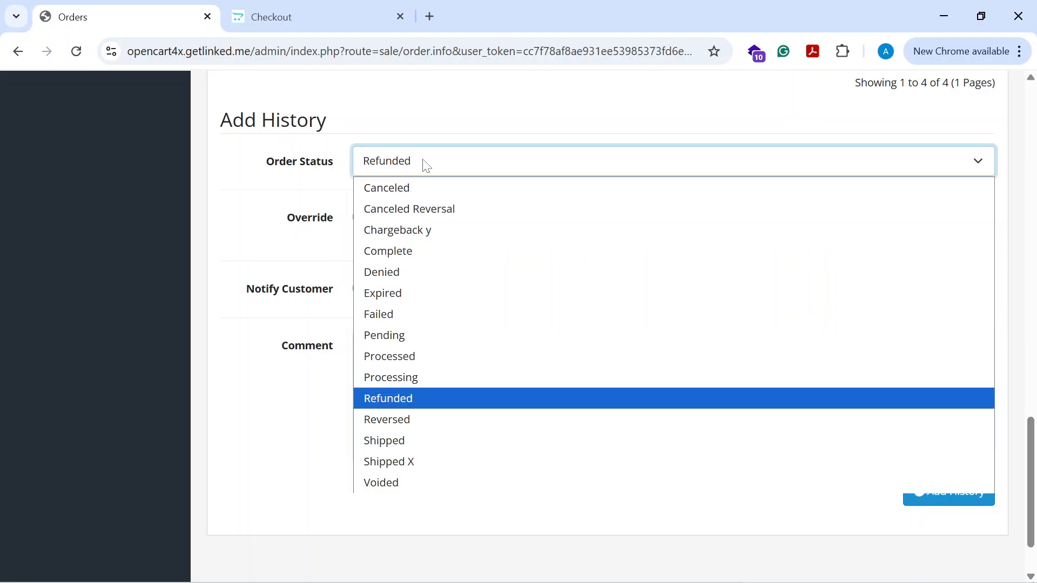
click(419, 440)
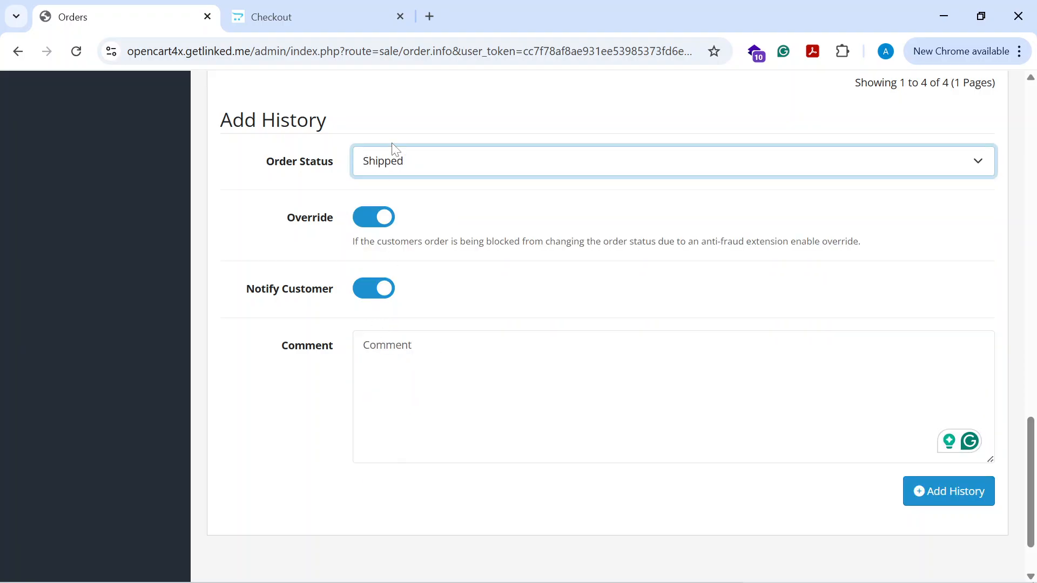
- Enter the comment "Hey this is the code xxxx" for the history entry
click(417, 381)
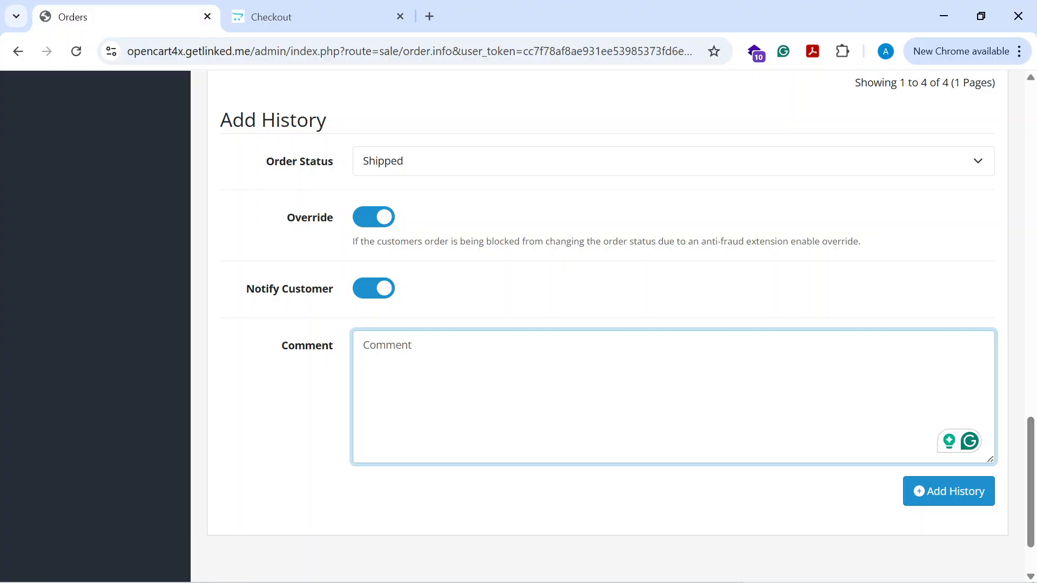
text(Hey)
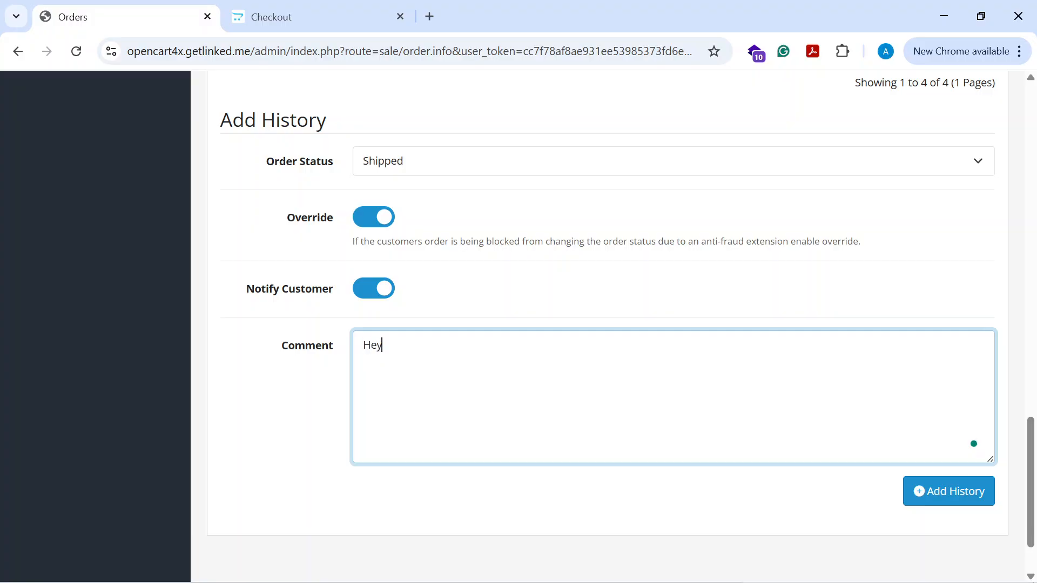
text( this is the c)
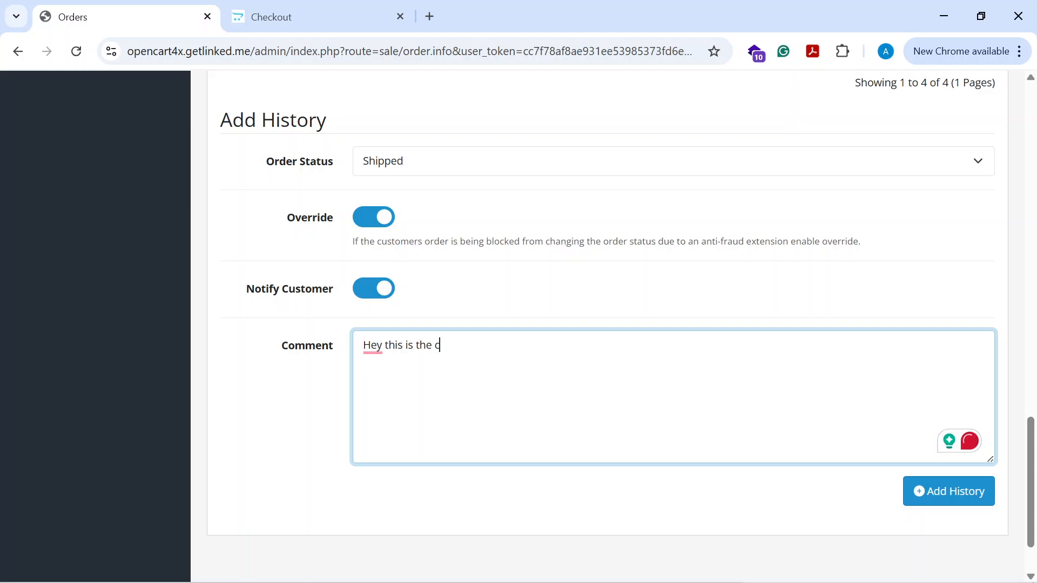
text(ode xxxx)
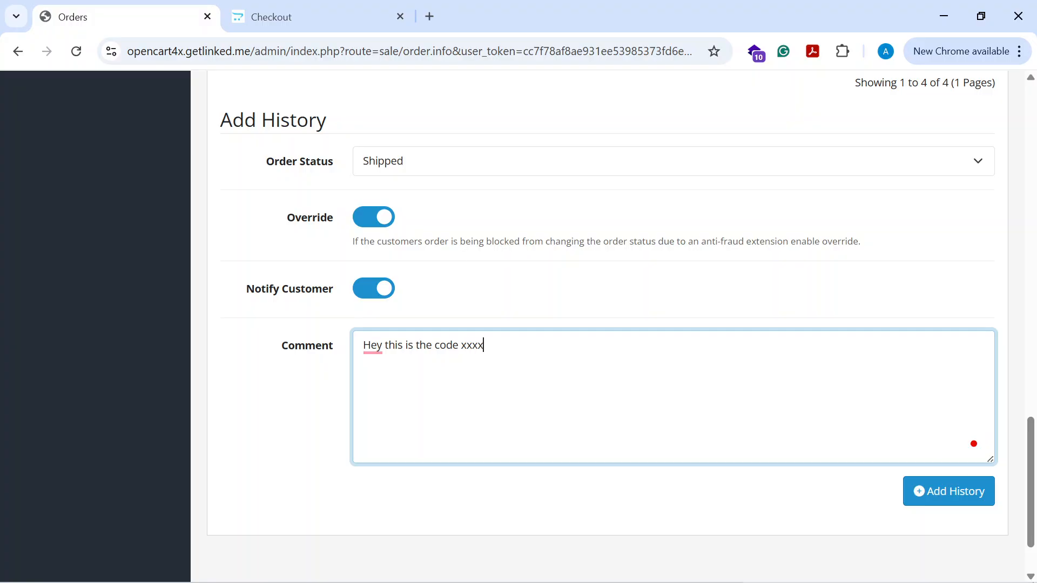
text(xx)
- Extend the comment to "Hey this is the code xxxxxx" and submit the new history entry
key(ctrl+shift+Left)
key(ctrl+shift+Left)
key(ctrl+shift+Left)
key(ctrl+shift+Left)
key(ctrl+shift+Left)
key(ctrl+shift+Left)
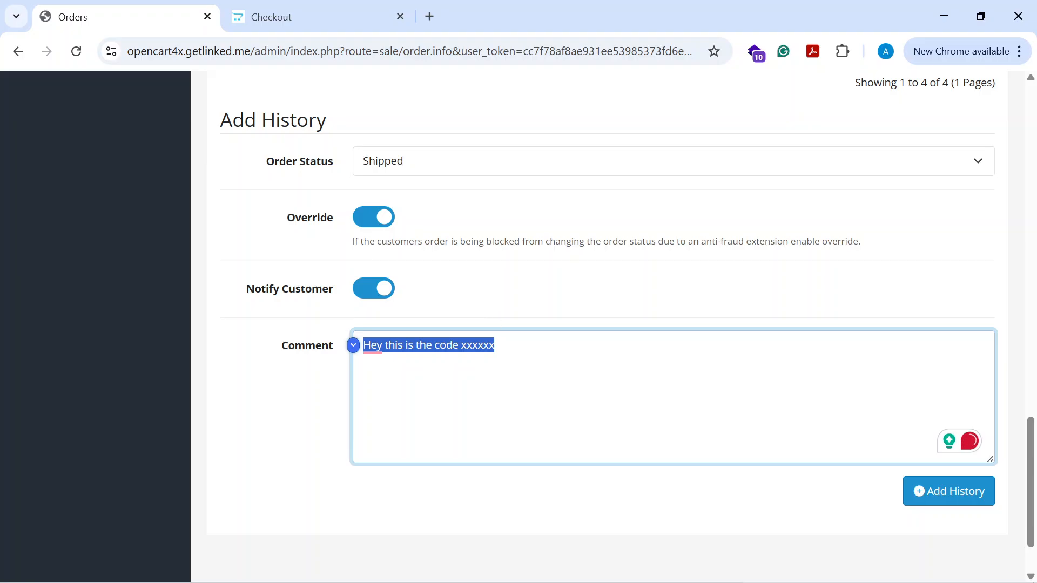
click(495, 346)
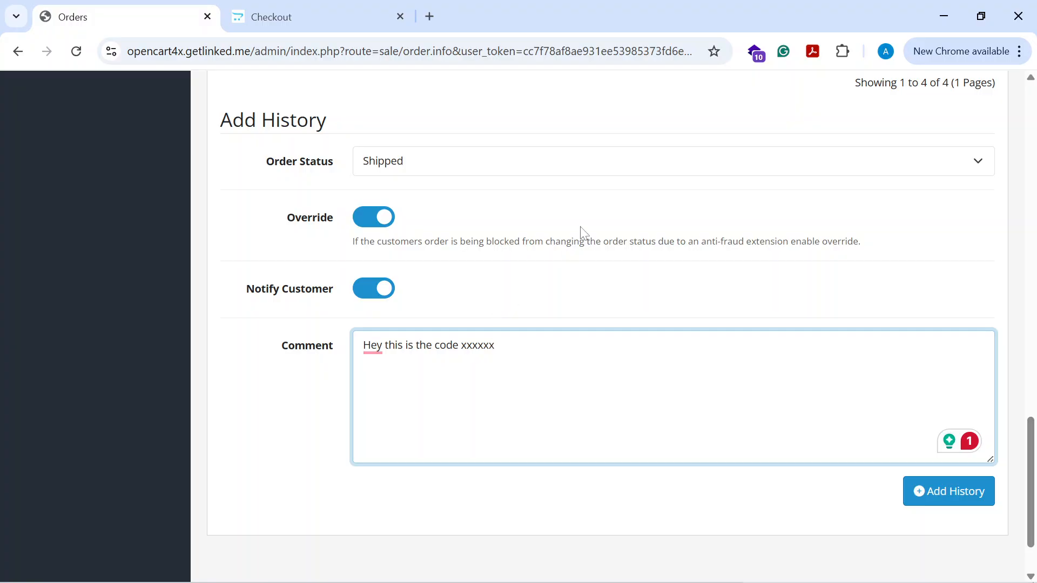
click(957, 499)
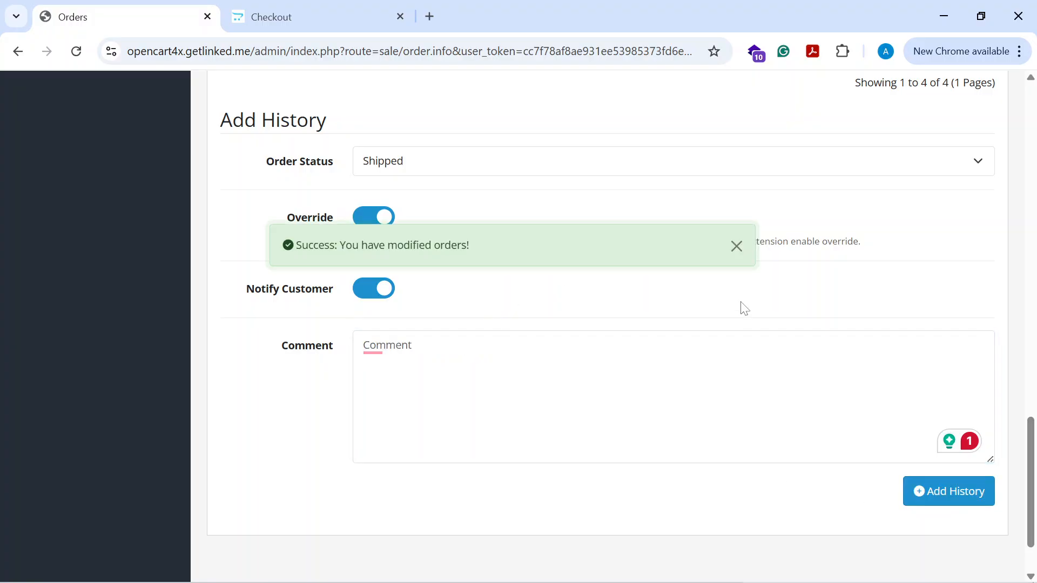
- Review the new Shipped entry and its Customer Notified value in the order's history table
scroll(729, 309, up, 6)
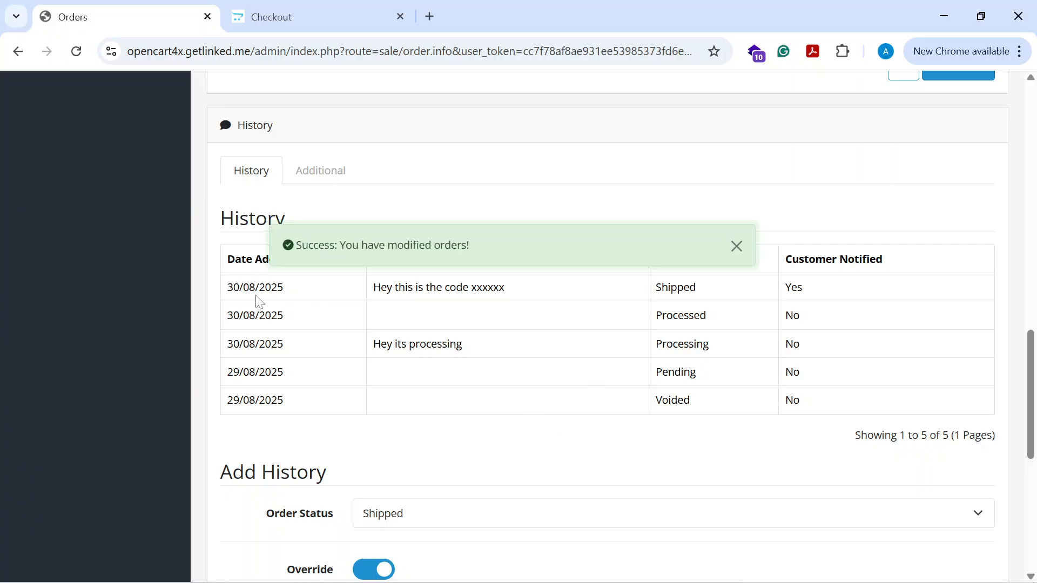
drag(233, 296, 780, 297)
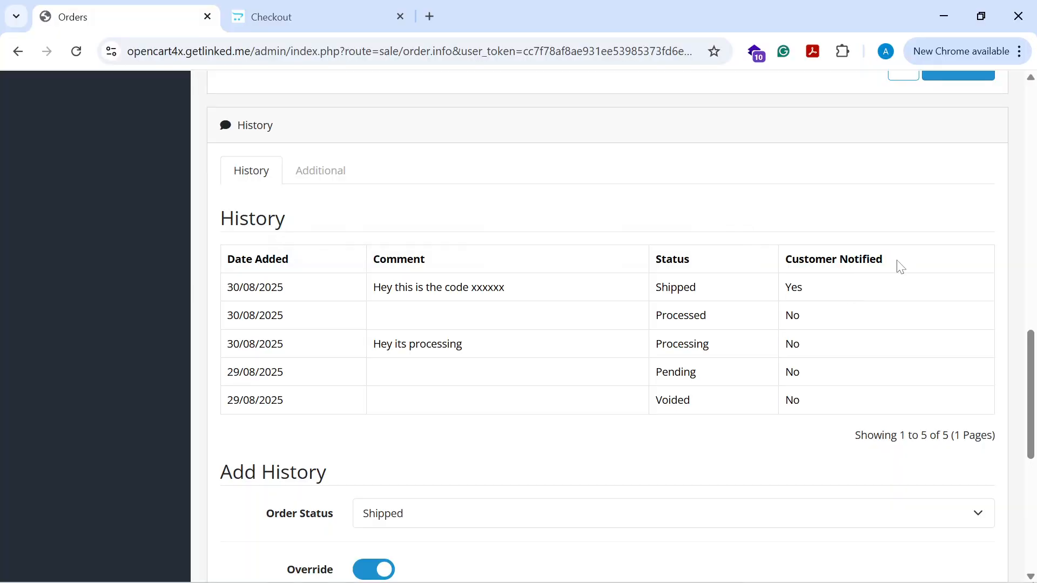
drag(898, 265, 756, 262)
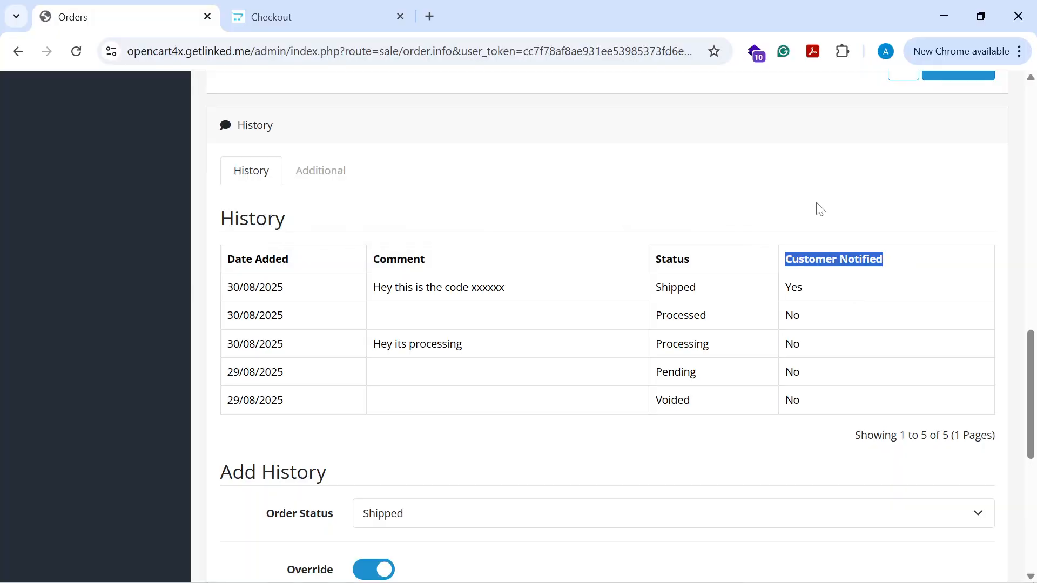
click(818, 293)
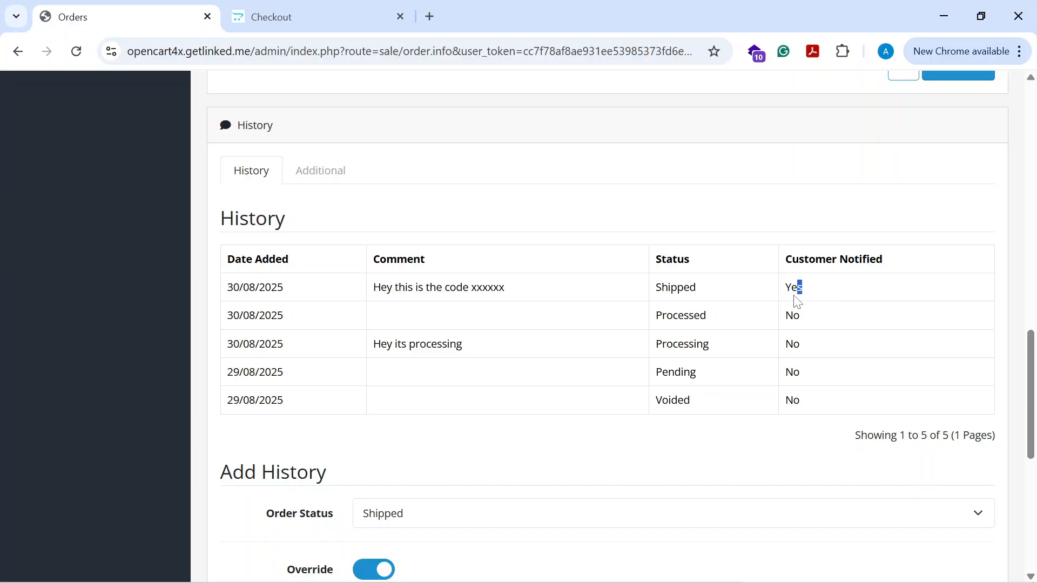
double_click(797, 289)
scroll(374, 362, down, 3)
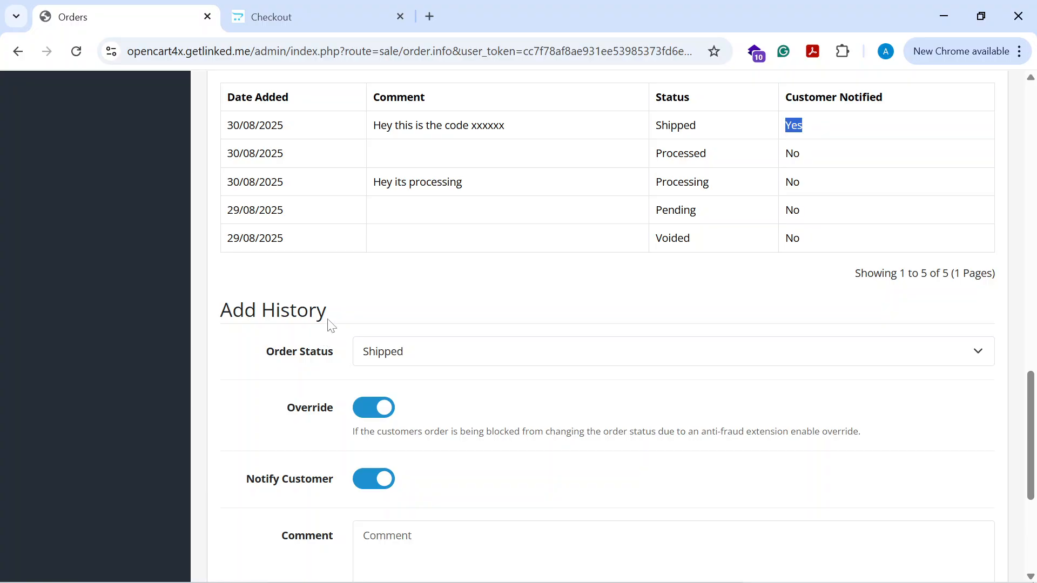
scroll(275, 360, up, 2)
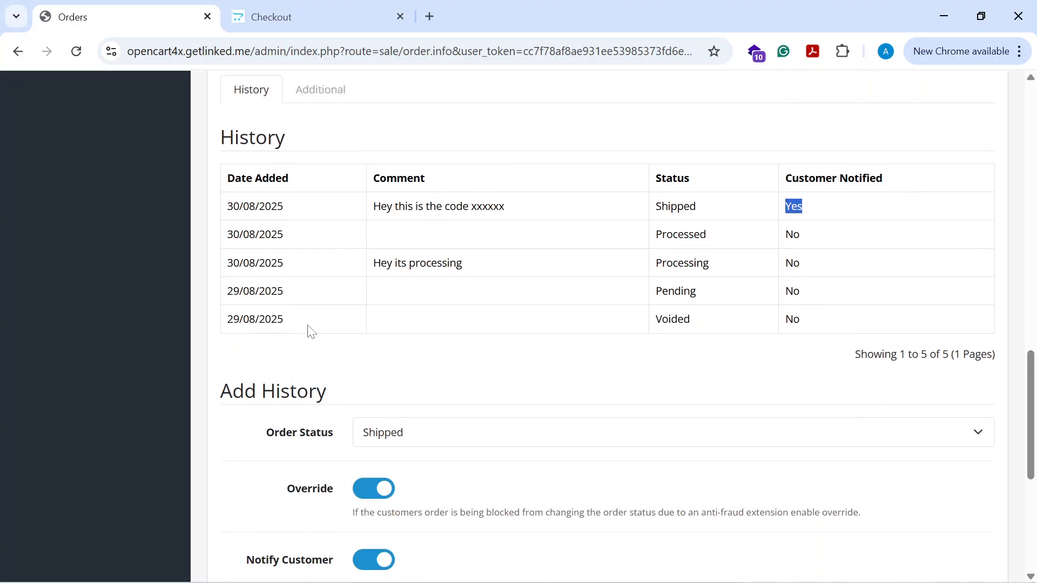